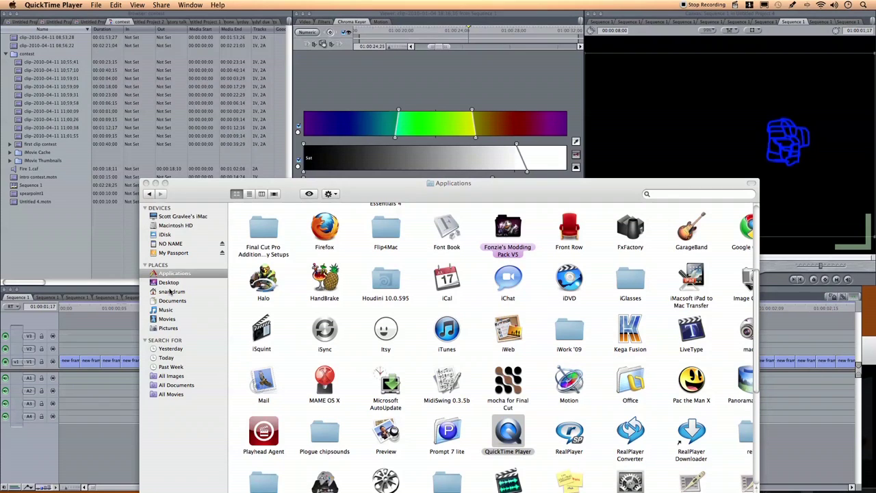
Step: Open the Movies folder, try importing Screen Recording 5.mov into Final Cut Pro, and dismiss the error
left_click(167, 319)
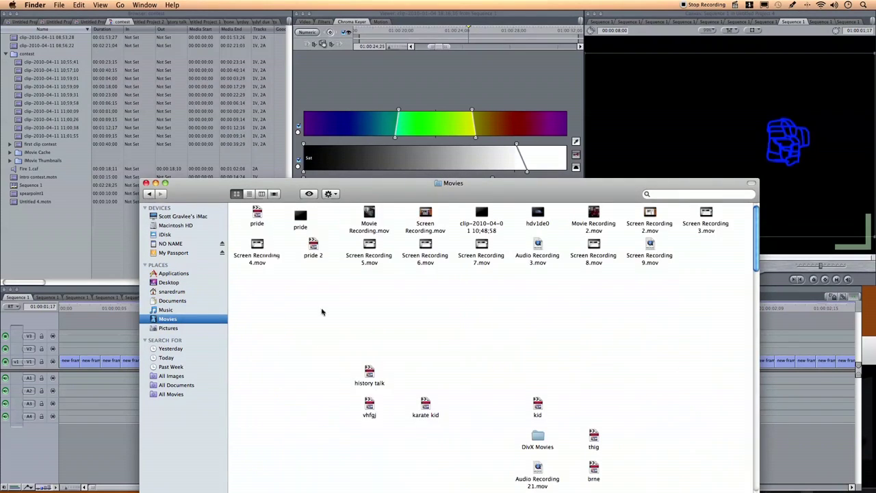
left_click_drag(373, 249, 42, 237)
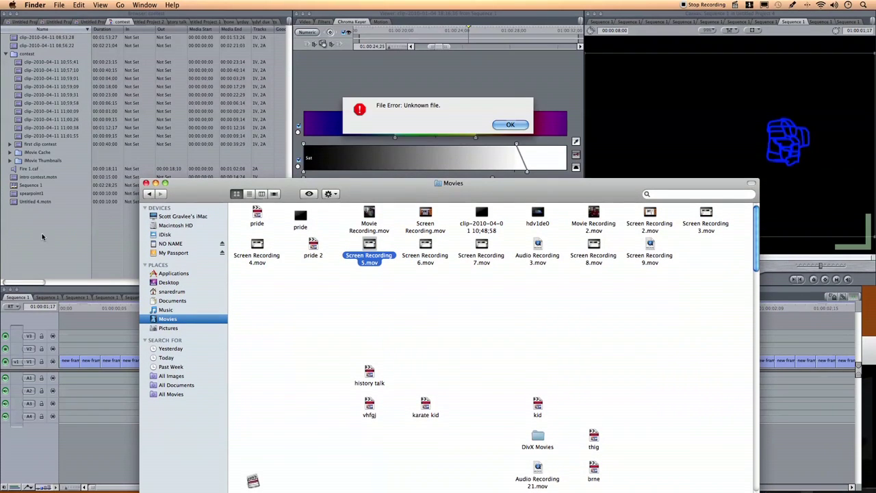
left_click(501, 127)
left_click(499, 127)
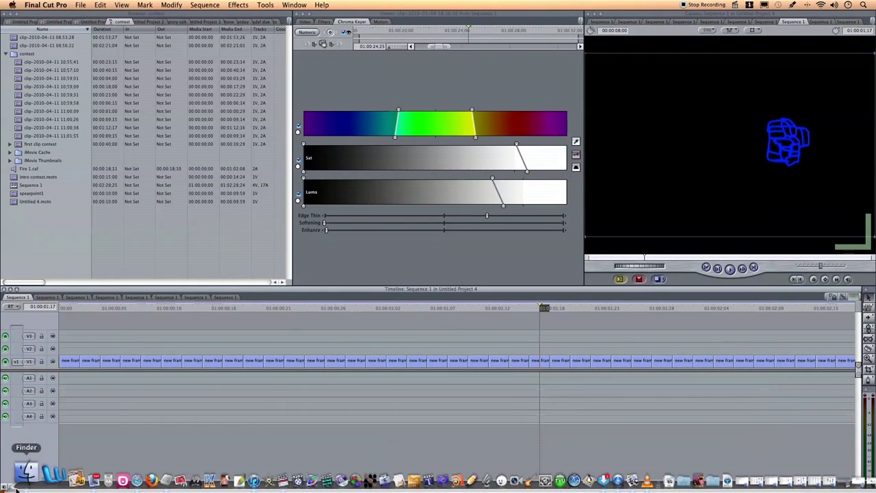
left_click(15, 480)
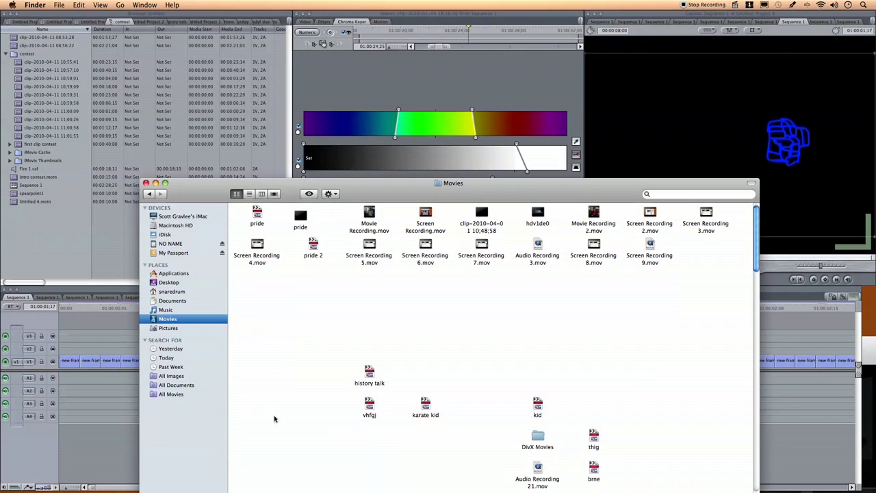
scroll(285, 349, "down", 2)
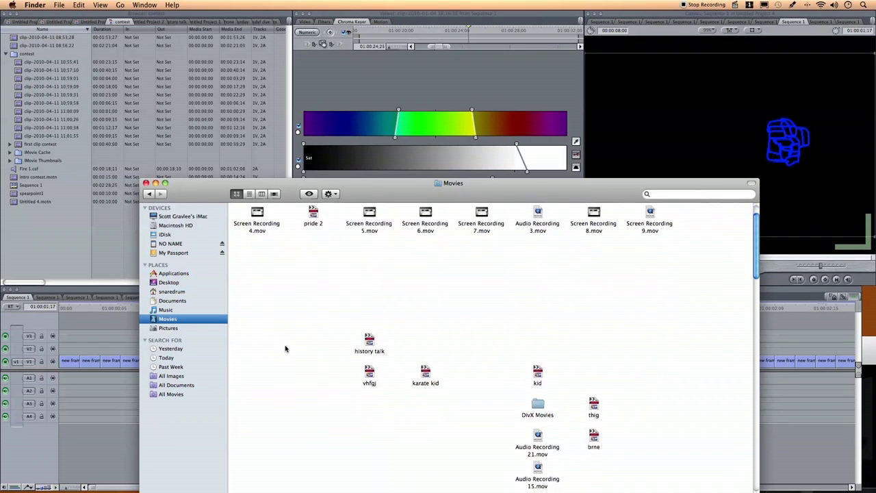
scroll(285, 349, "up", 2)
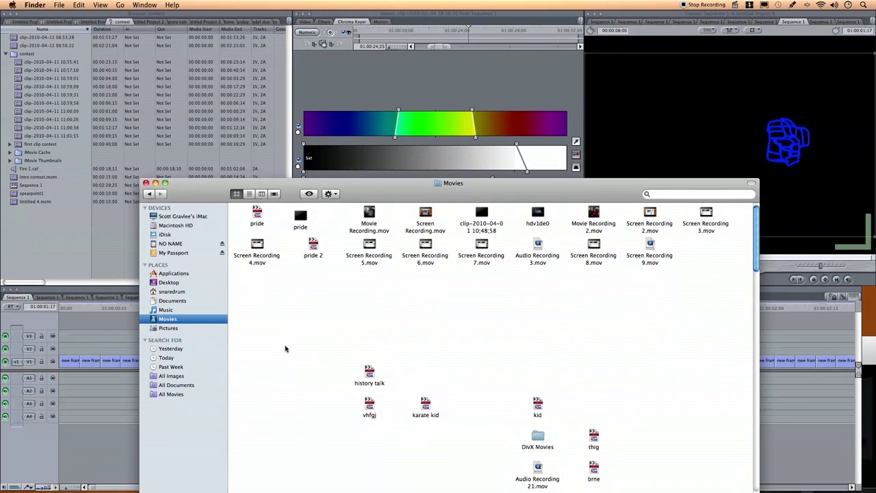
mouse_move(195, 479)
mouse_move(293, 479)
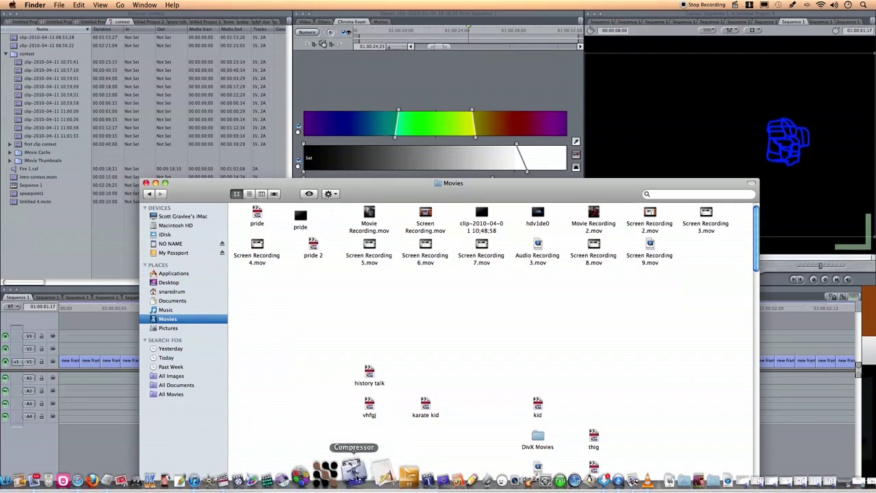
Step: Launch Compressor with an empty Untitled batch, skipping the template choice
left_click(357, 472)
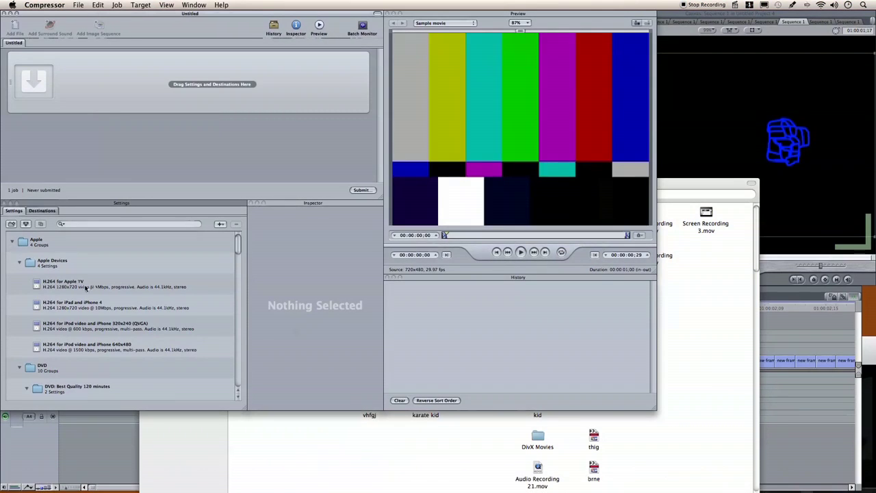
left_click(256, 161)
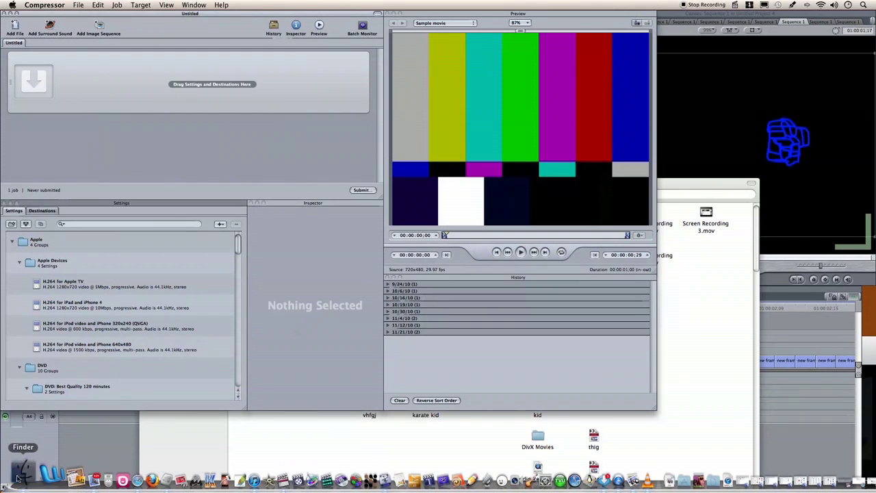
left_click(23, 477)
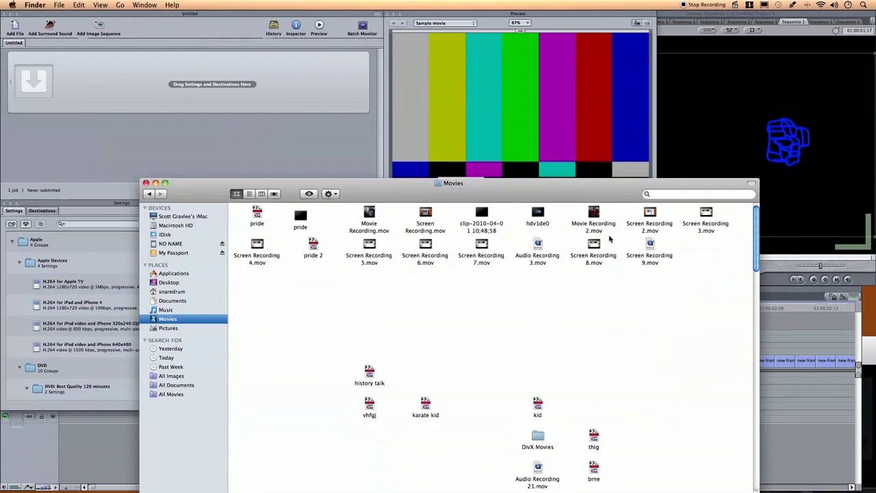
Step: Preview Screen Recording 2.mov, then add it as a job to Compressor's Untitled batch
double_click(650, 219)
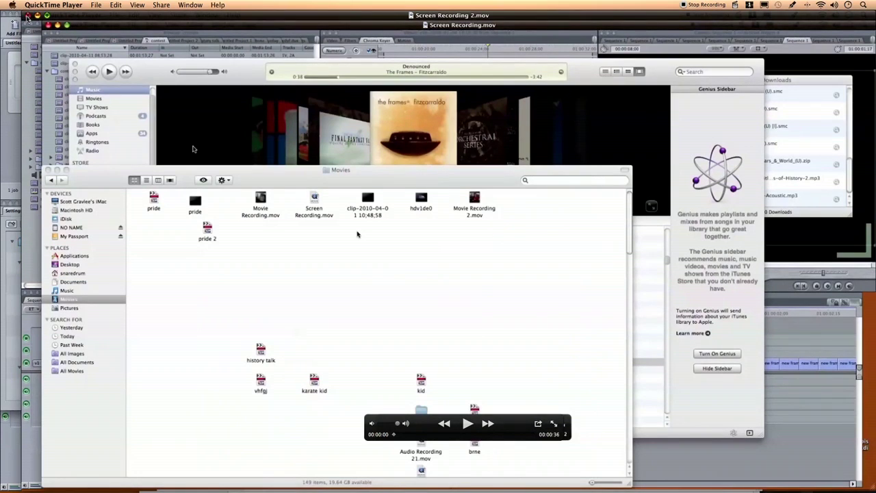
key("super+w")
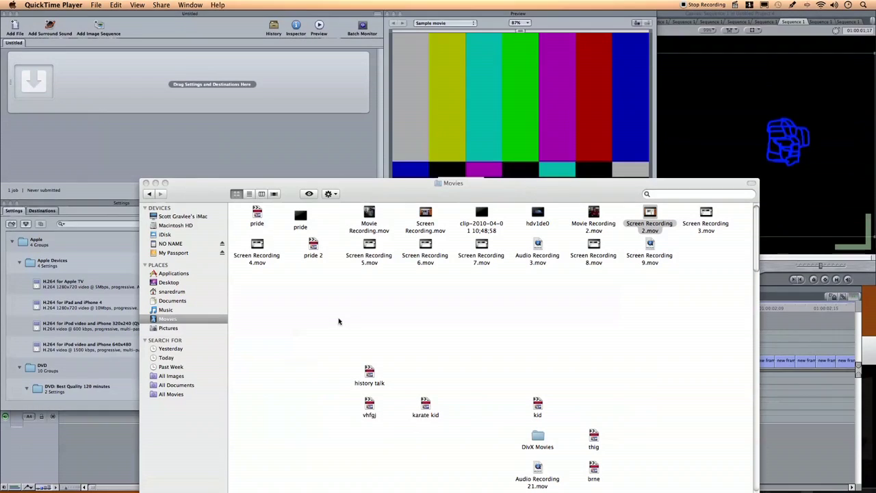
left_click(654, 226)
left_click_drag(654, 226, 118, 63)
left_click(72, 73)
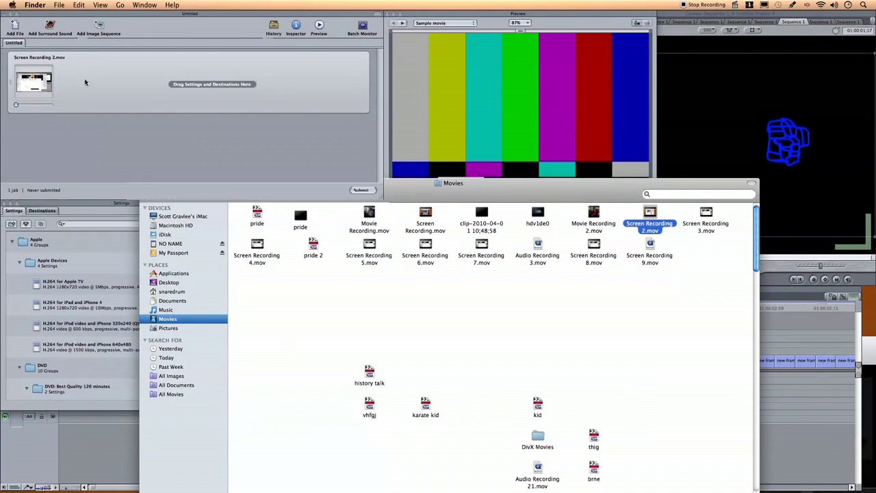
left_click(209, 196)
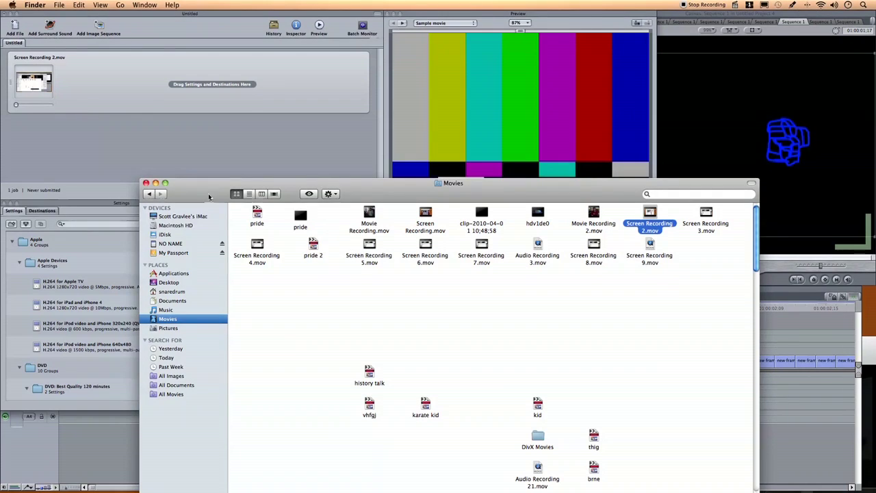
Step: Apply the QuickTime Apple ProRes 422 (HQ) preset to the Screen Recording 2.mov job
left_click(156, 184)
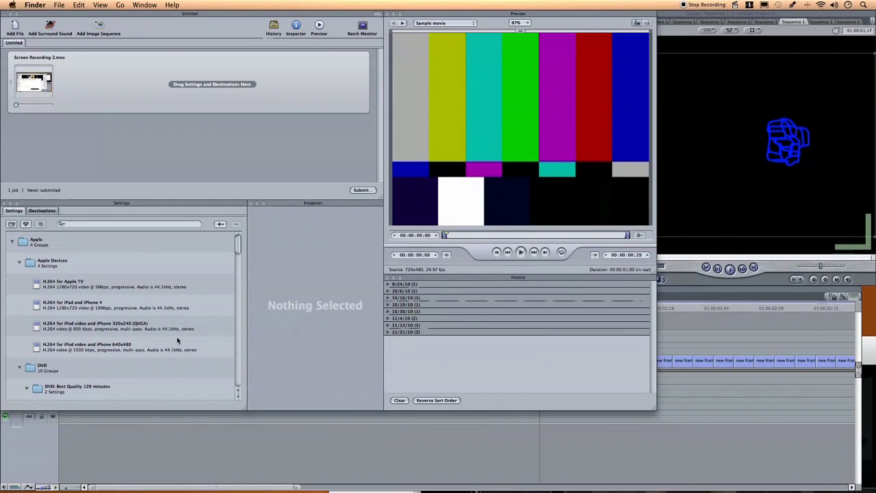
scroll(177, 340, "down", 5)
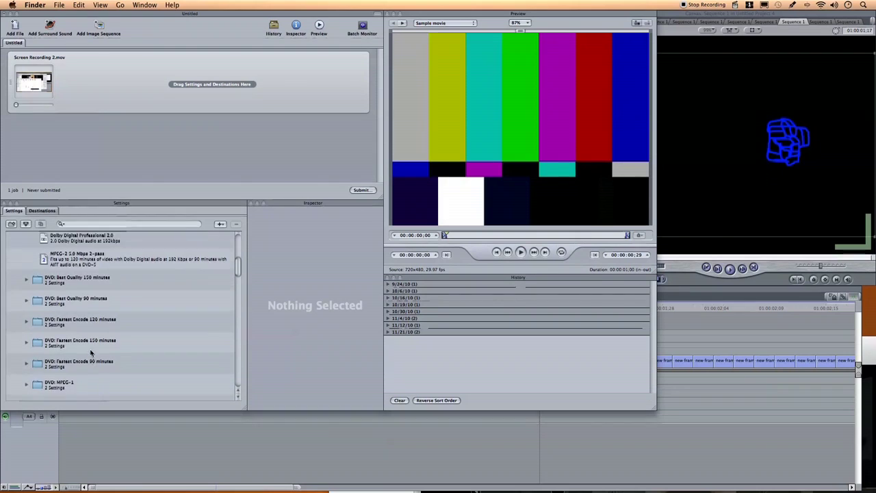
scroll(90, 353, "down", 6)
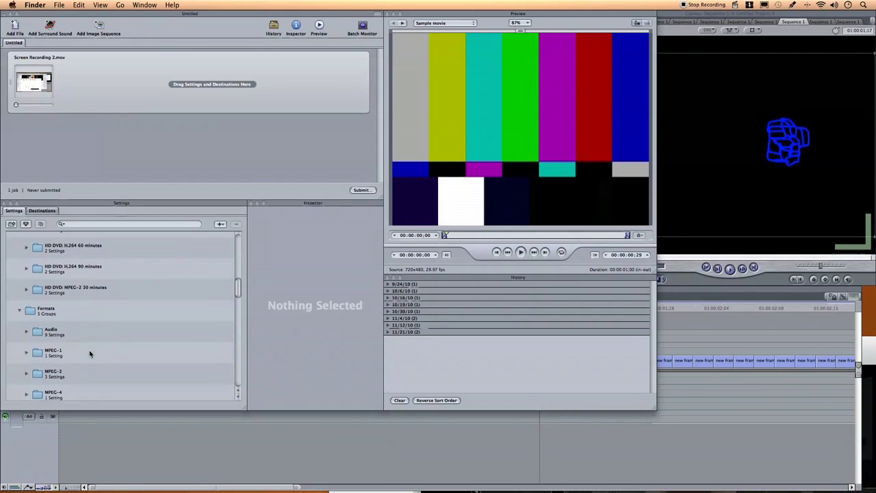
scroll(89, 347, "down", 5)
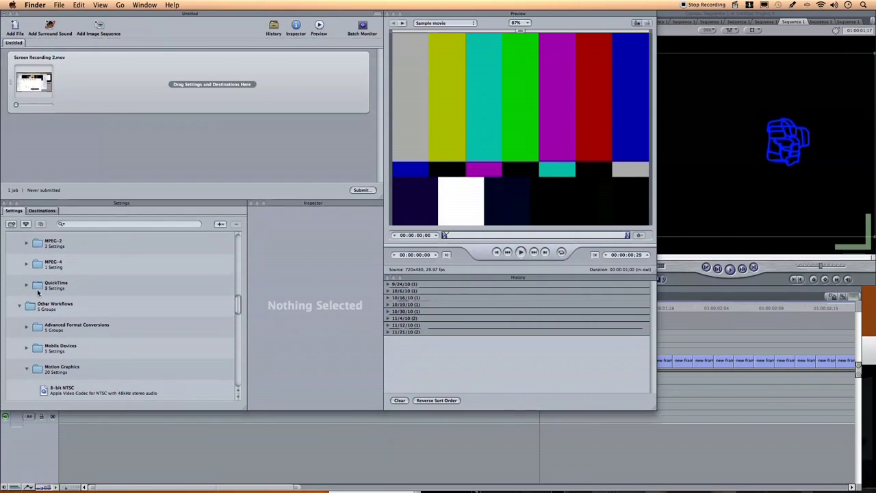
left_click(38, 292)
double_click(38, 292)
scroll(72, 299, "down", 5)
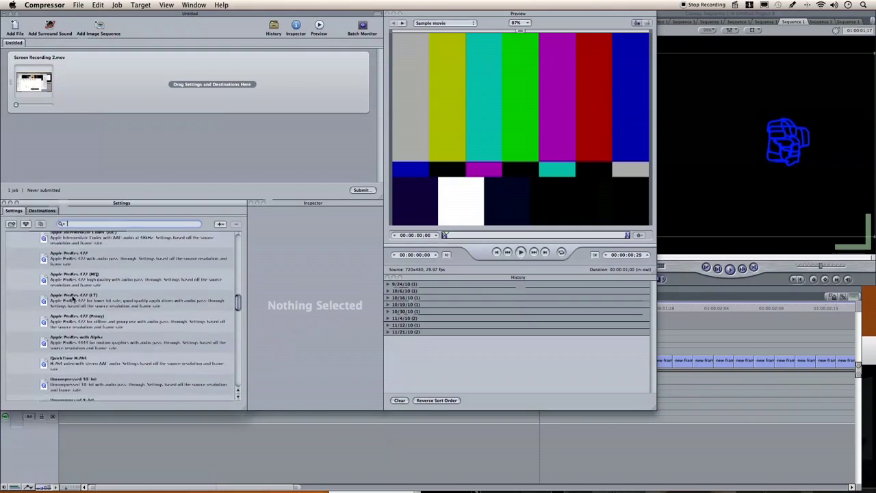
scroll(72, 299, "down", 1)
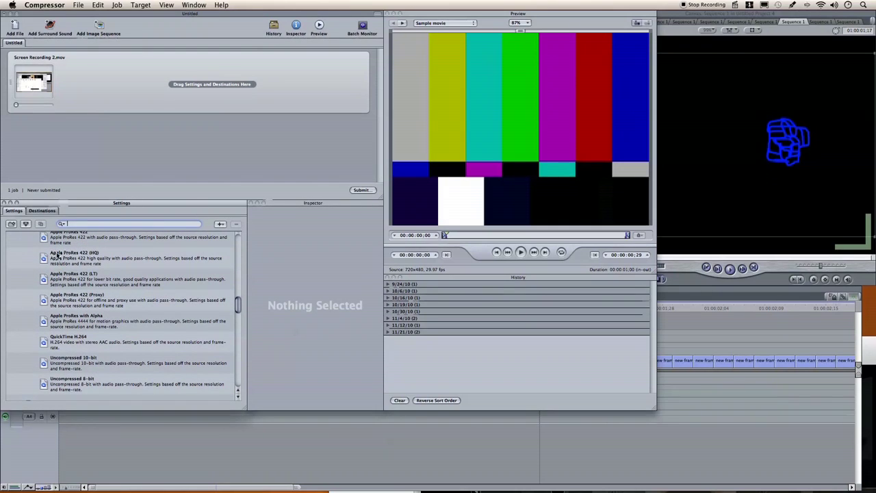
left_click_drag(57, 257, 158, 83)
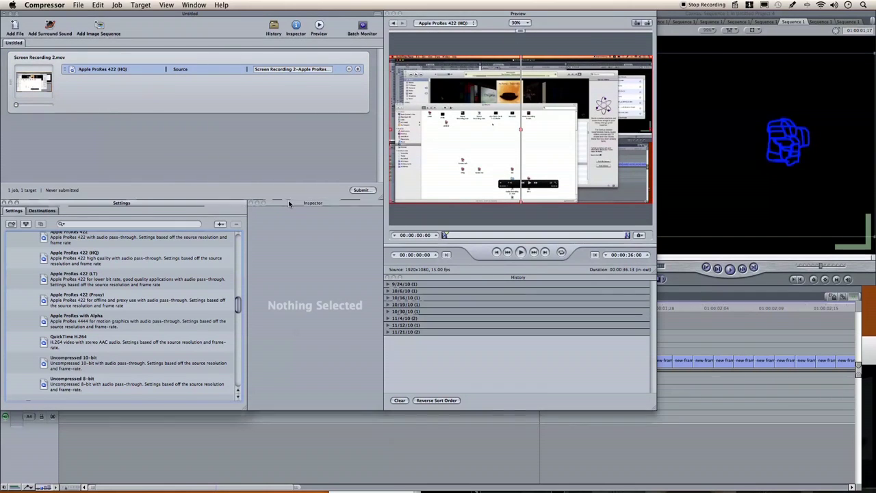
Step: Submit the batch for encoding under the name 'screen rec'
left_click(360, 189)
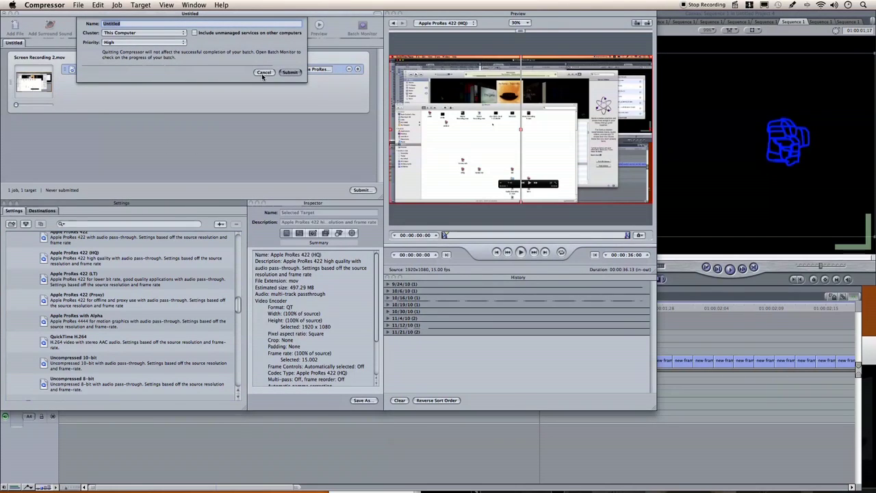
type("screen rec")
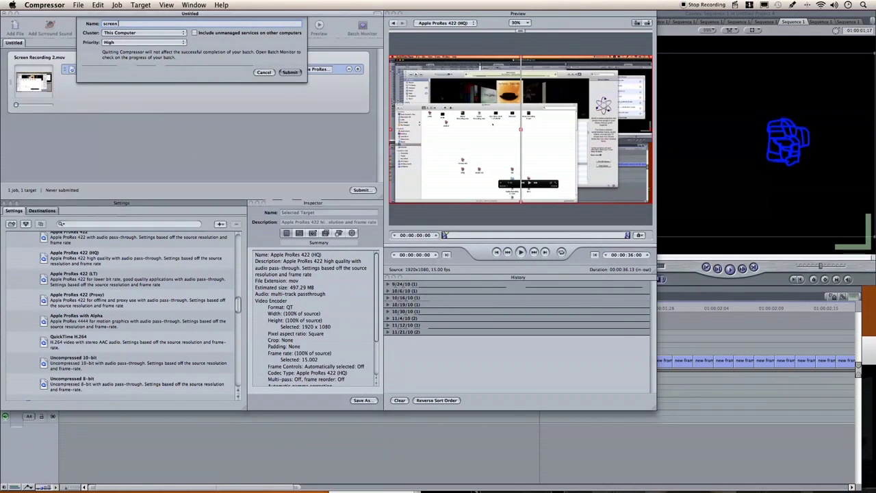
left_click(288, 74)
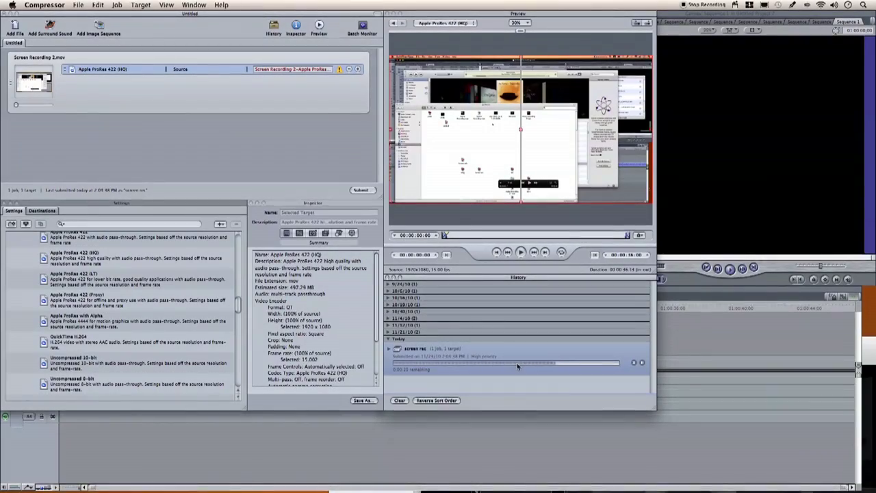
Step: Review the target's Inspector settings and expand the finished job's details in History
left_click(299, 233)
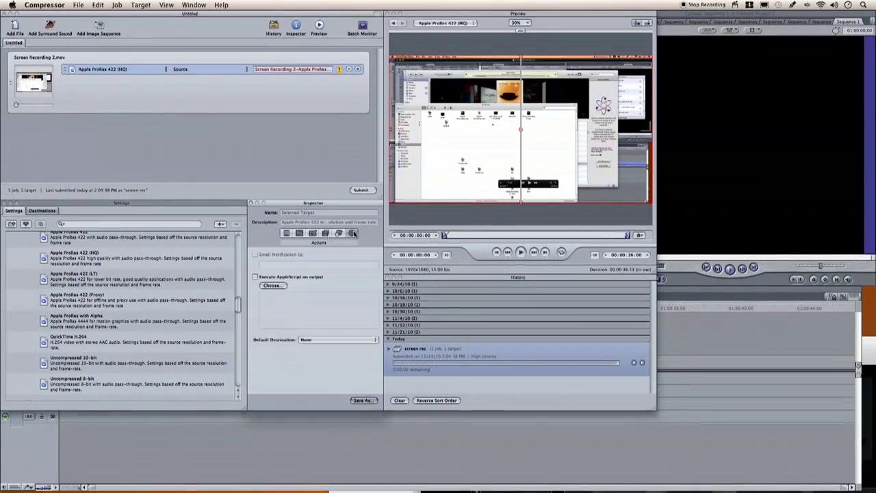
left_click(338, 233)
left_click(287, 233)
left_click(299, 232)
left_click(315, 255)
left_click(315, 252)
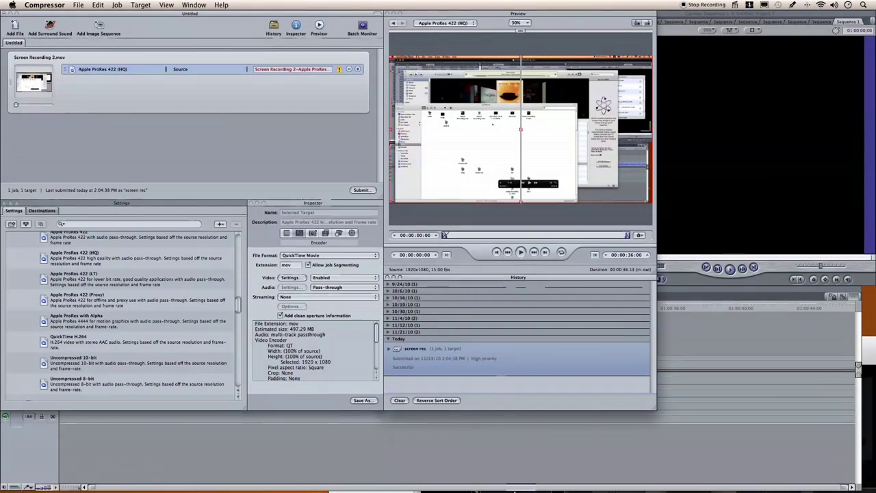
left_click(389, 349)
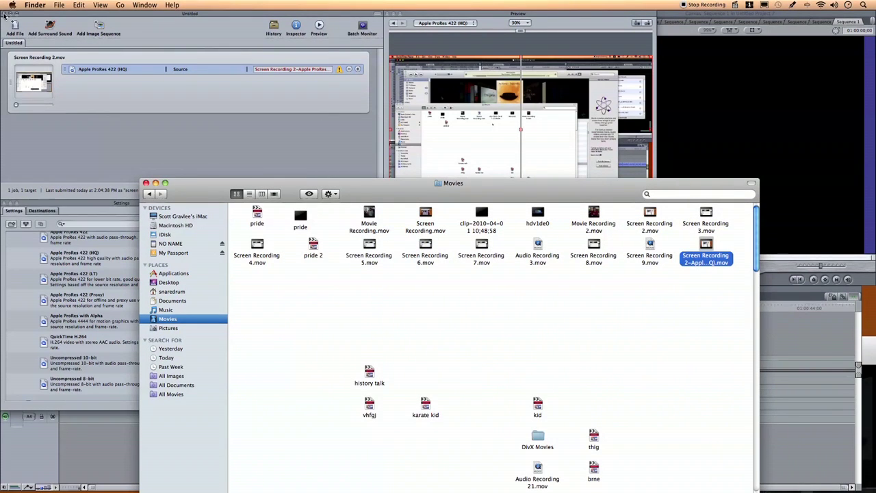
Step: Minimize Compressor's windows and import Screen Recording 2-Apple ProRes 422 (HQ).mov into the Final Cut Pro Browser
left_click(11, 15)
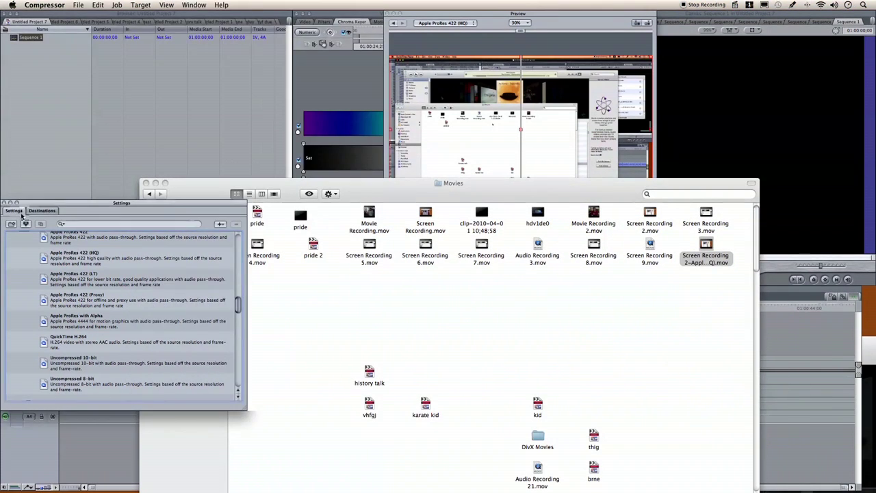
left_click(394, 14)
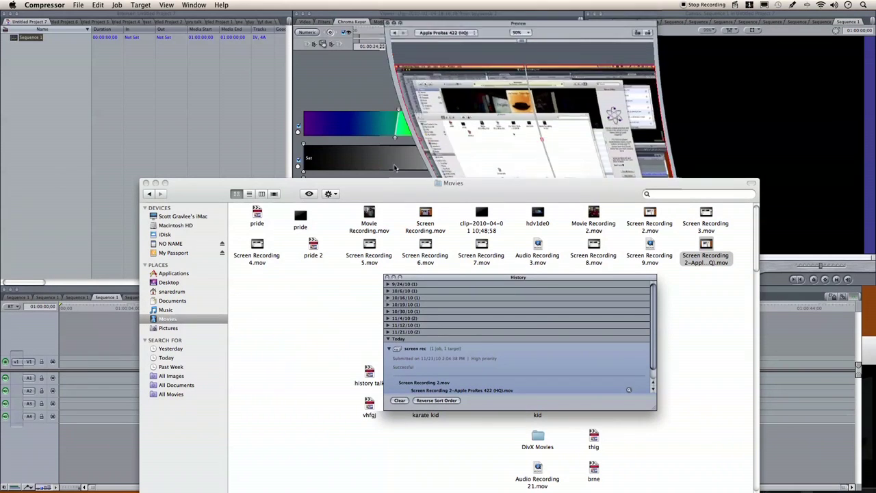
left_click(395, 277)
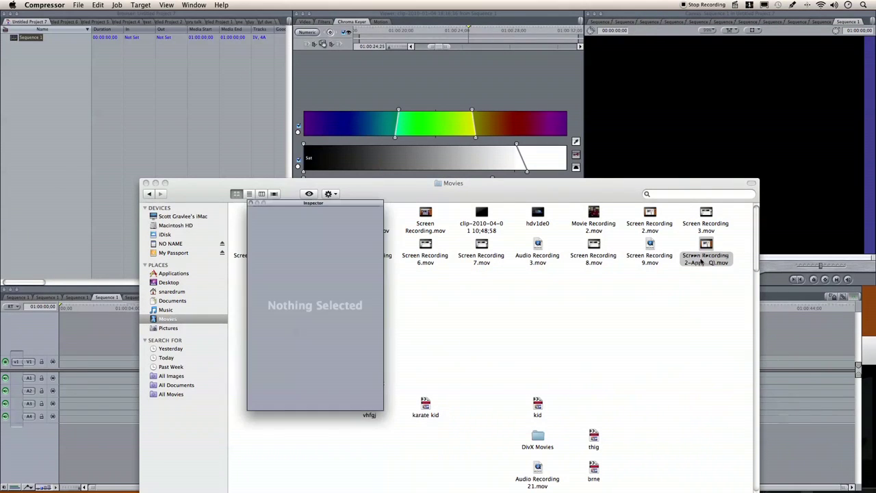
left_click(248, 193)
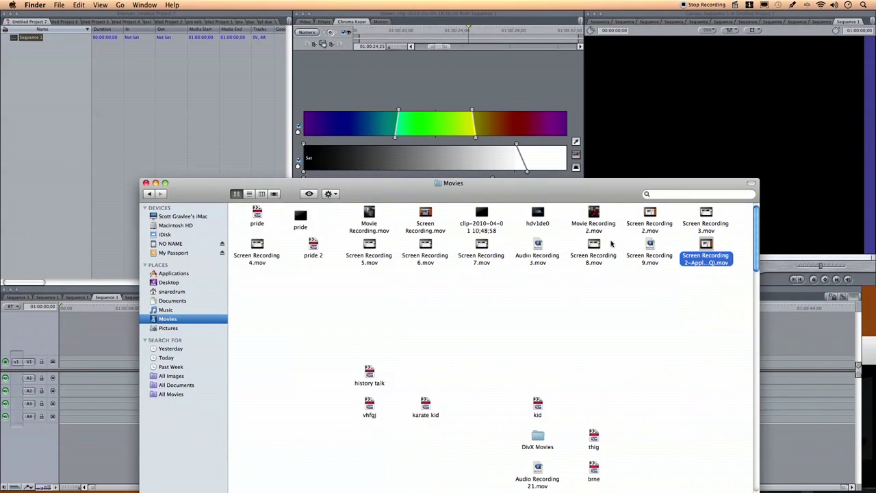
left_click_drag(698, 252, 36, 140)
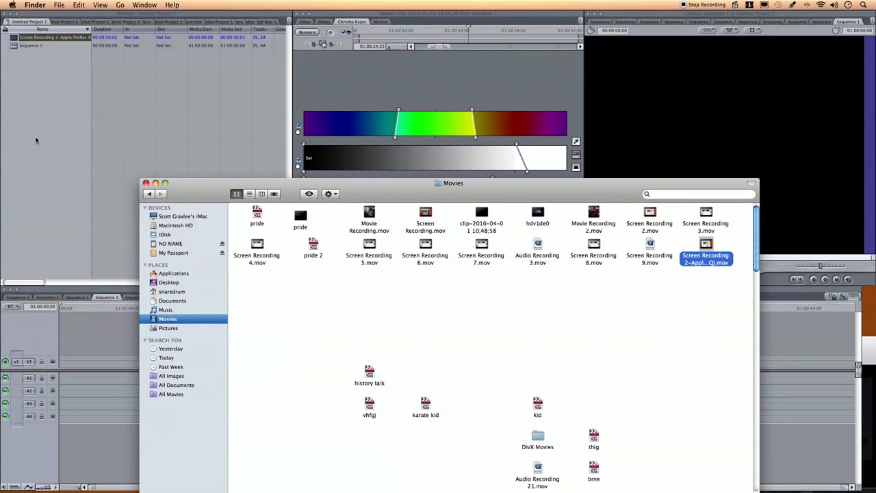
Step: Place the ProRes screen recording clip at the start of Sequence 1 and dismiss the battery alert
left_click(65, 89)
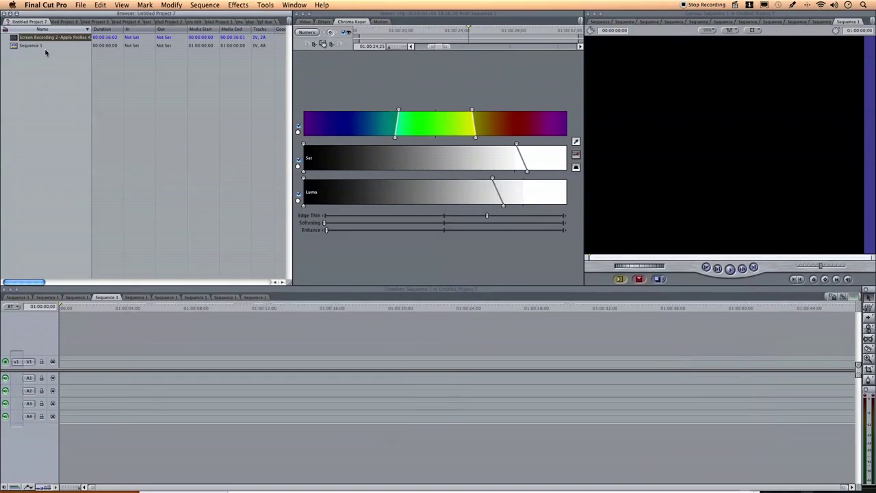
left_click_drag(19, 38, 63, 373)
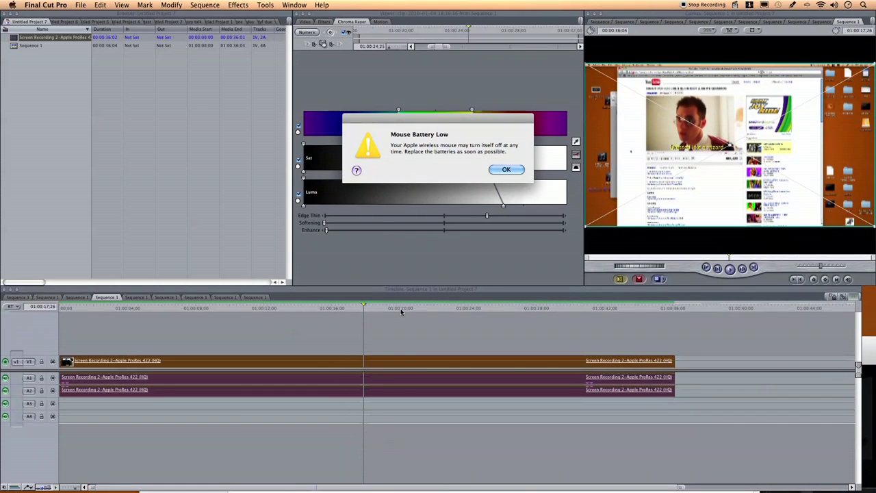
left_click(506, 170)
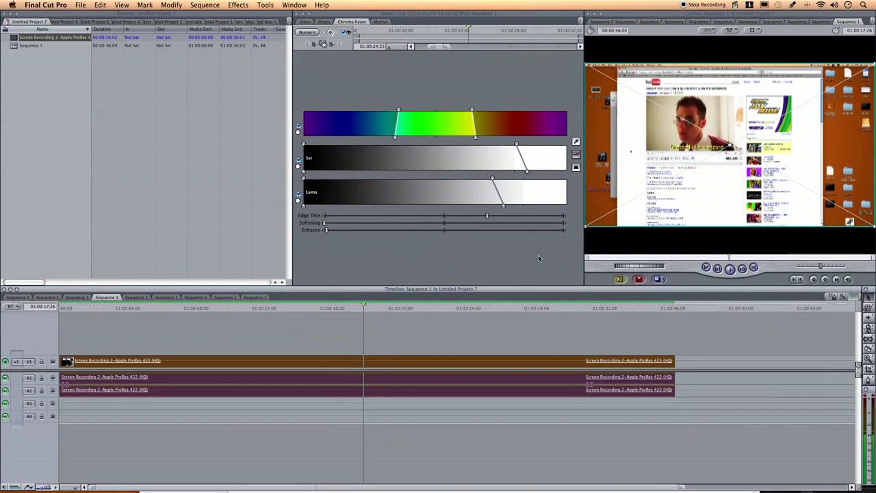